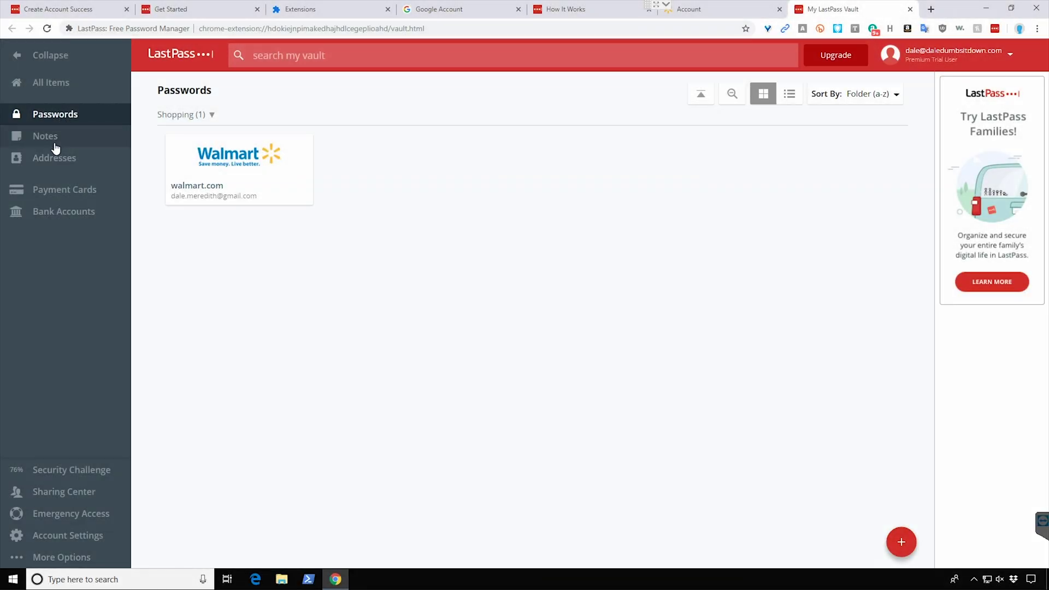
# Open the empty Notes section from the LastPass vault sidebar
pyautogui.click(55, 147)
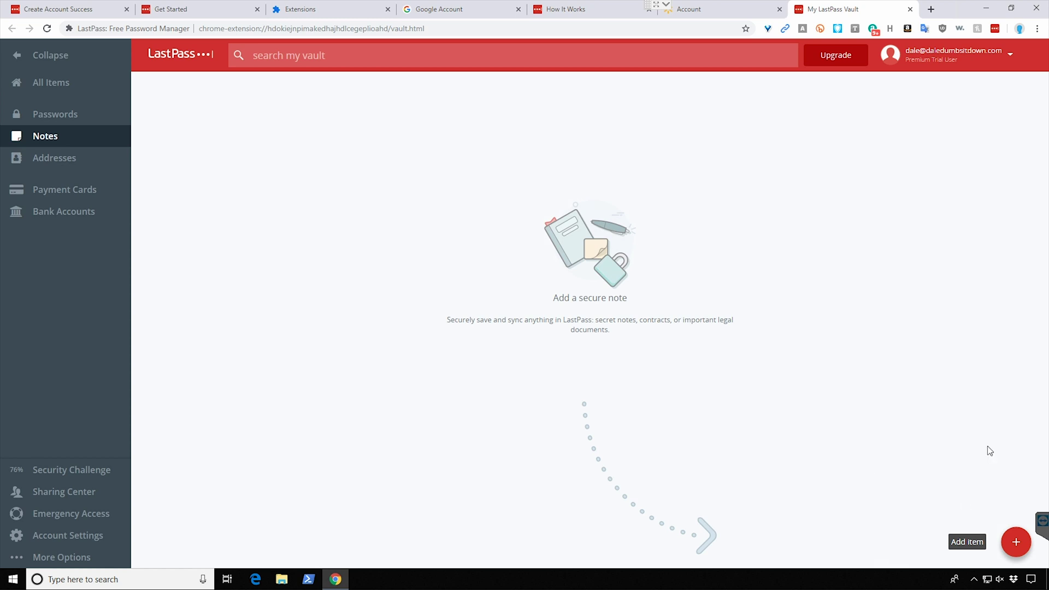
pyautogui.moveTo(1015, 542)
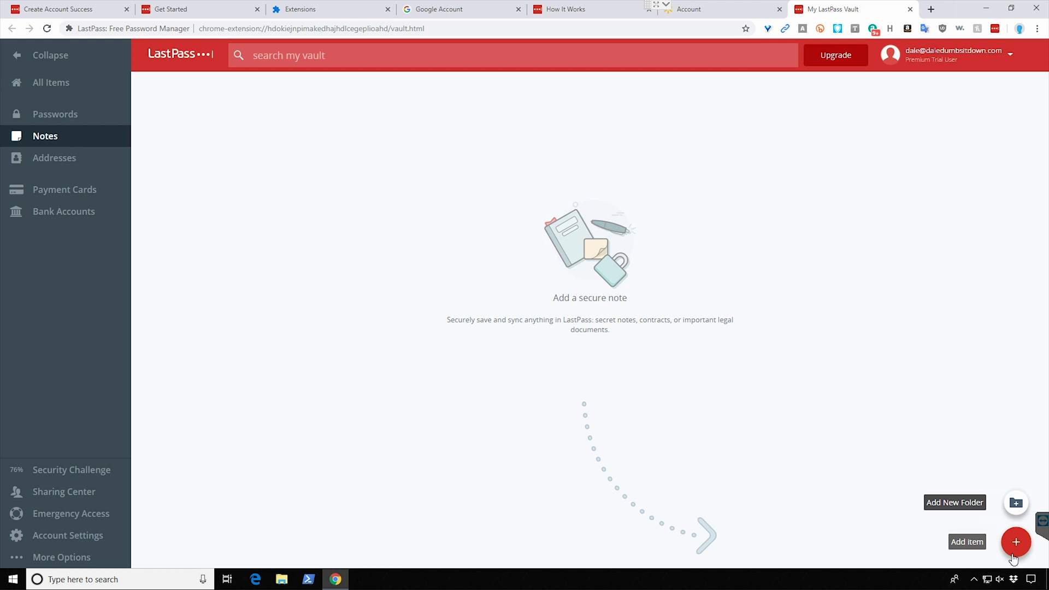
pyautogui.click(1015, 544)
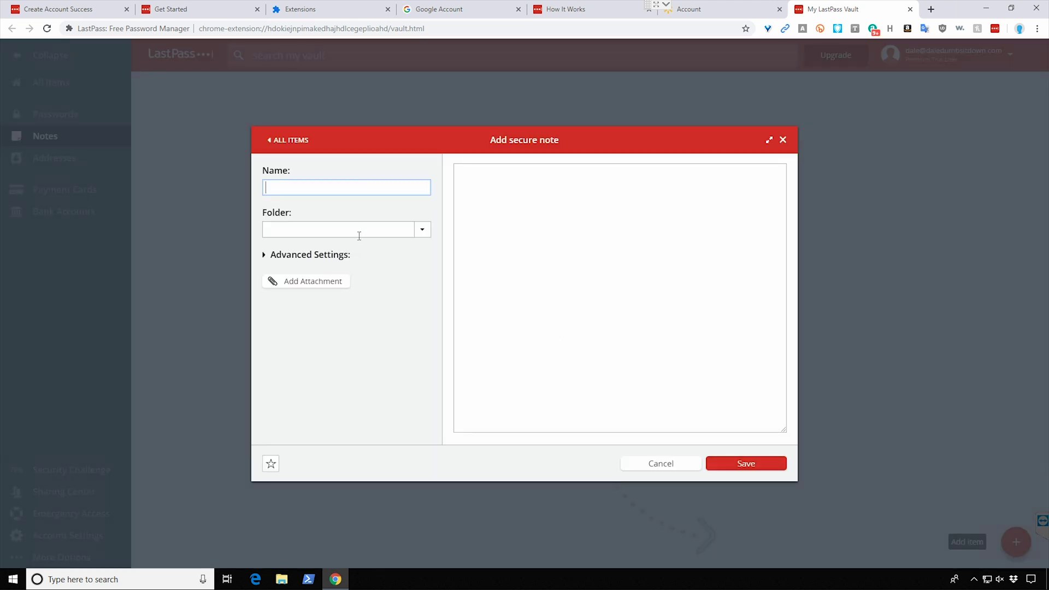
pyautogui.click(501, 230)
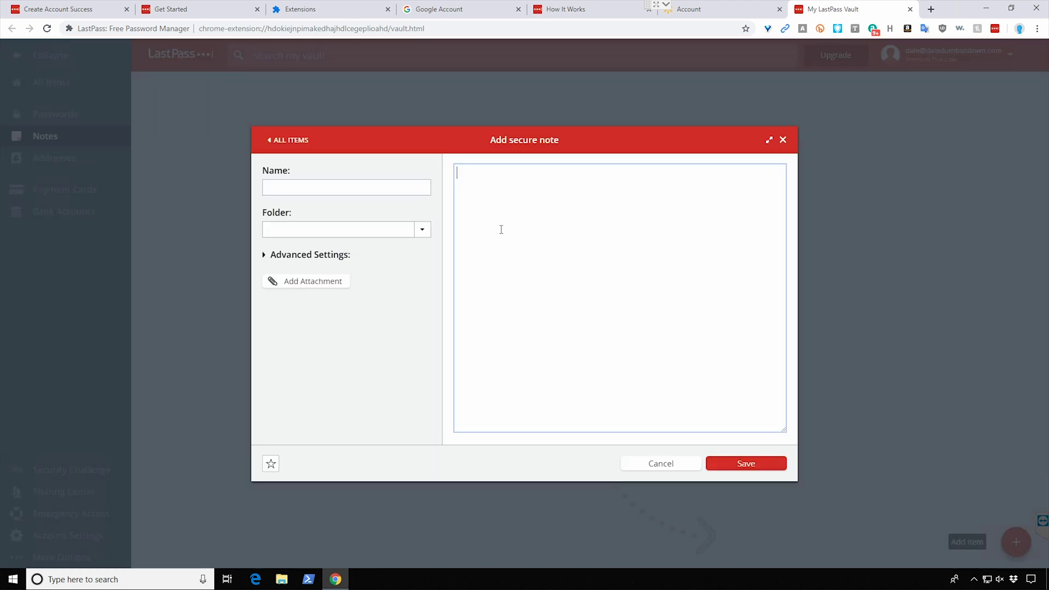
pyautogui.click(368, 190)
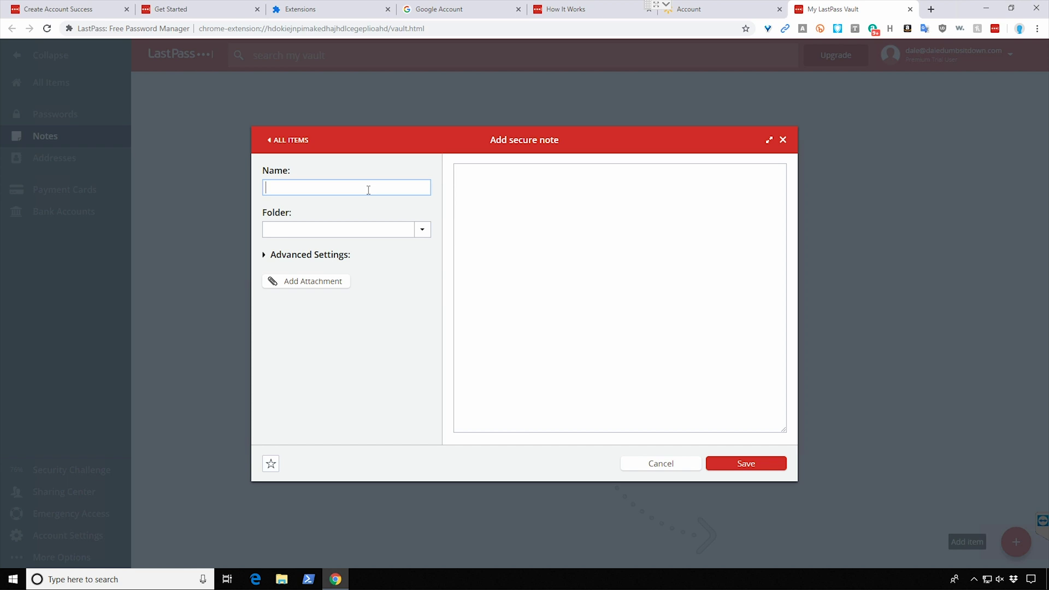
pyautogui.write('Code for th')
pyautogui.write('e house d')
pyautogui.write('oor loc')
pyautogui.write('k')
pyautogui.press('Tab')
pyautogui.press('Tab')
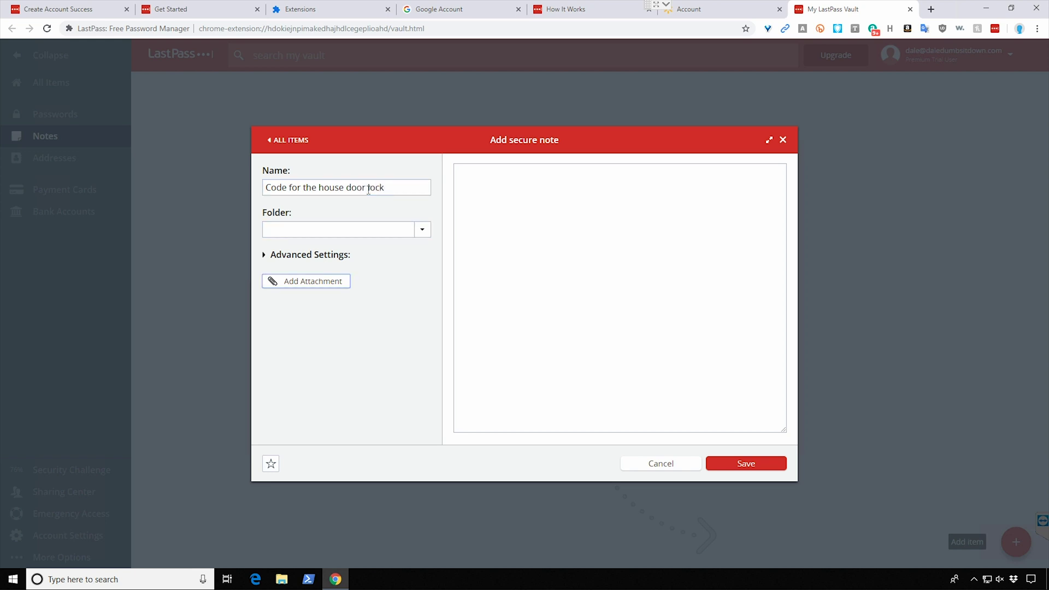
pyautogui.click(426, 229)
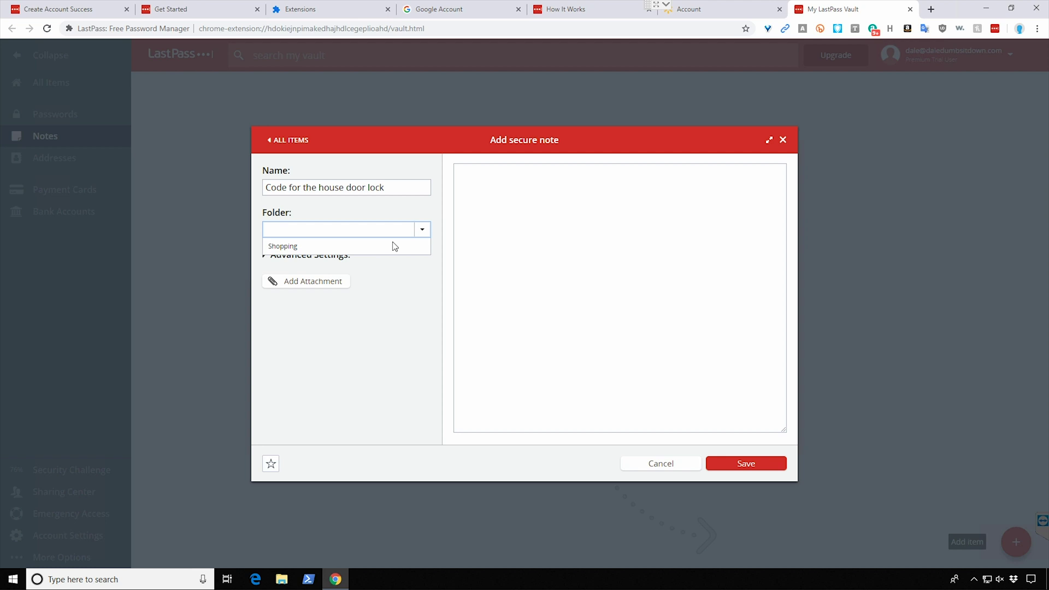
pyautogui.click(321, 230)
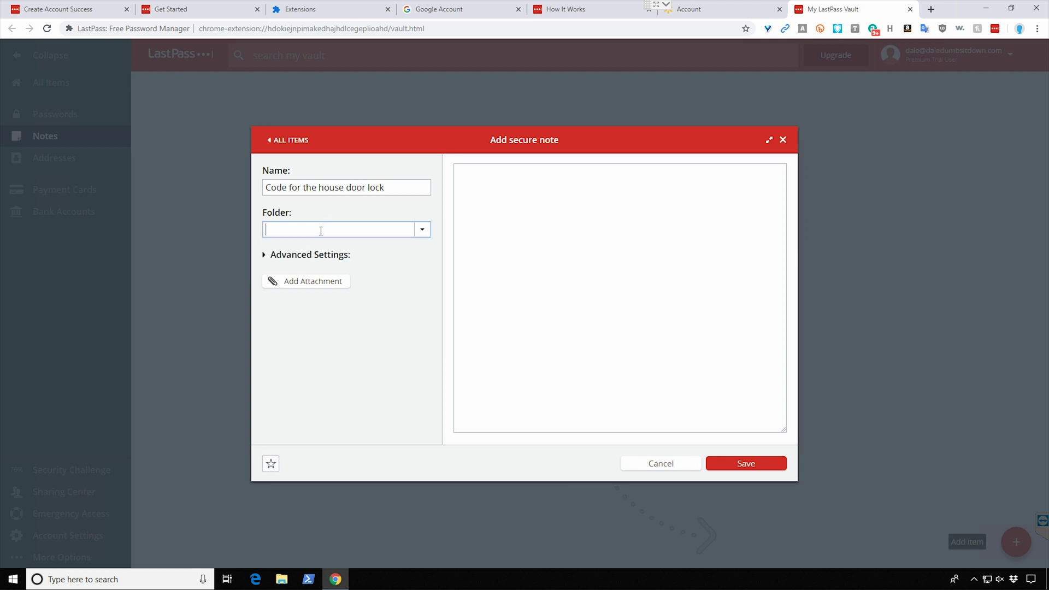
pyautogui.write('Ho')
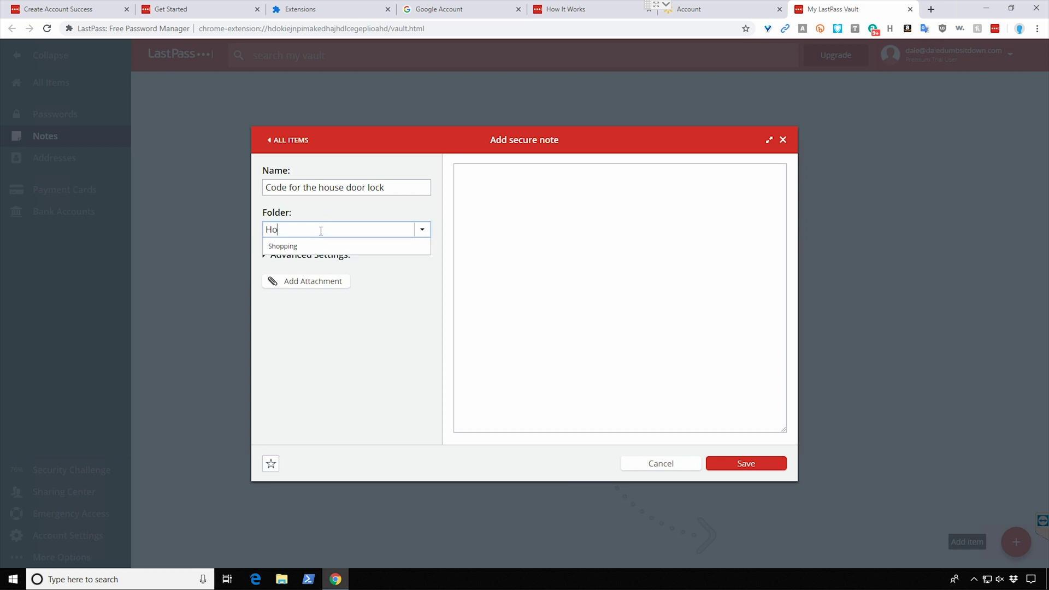
pyautogui.write('me')
pyautogui.write(' Stuff')
pyautogui.click(480, 244)
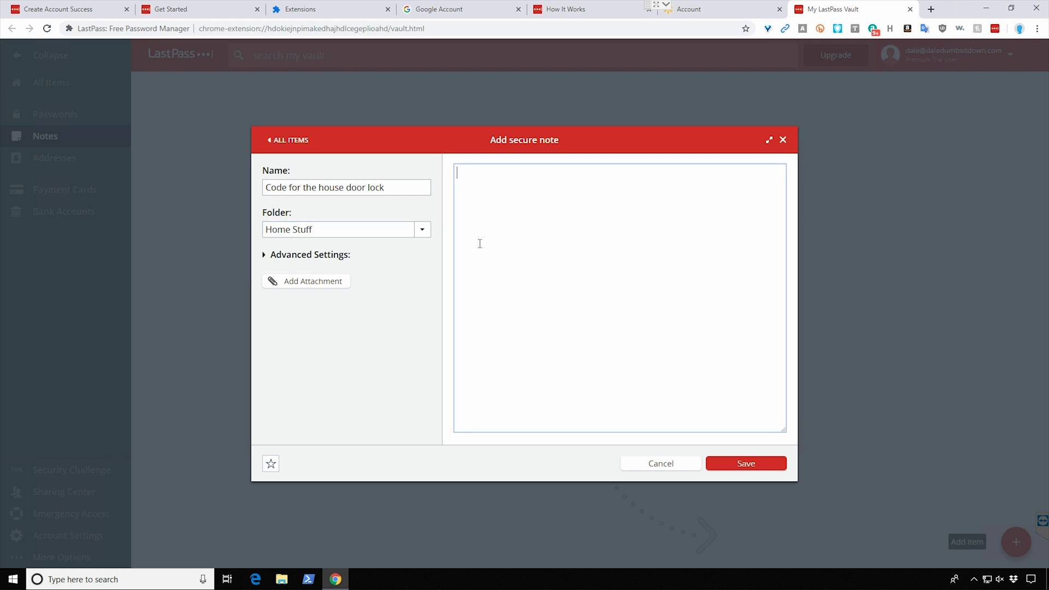
pyautogui.write('Code ')
pyautogui.click(741, 462)
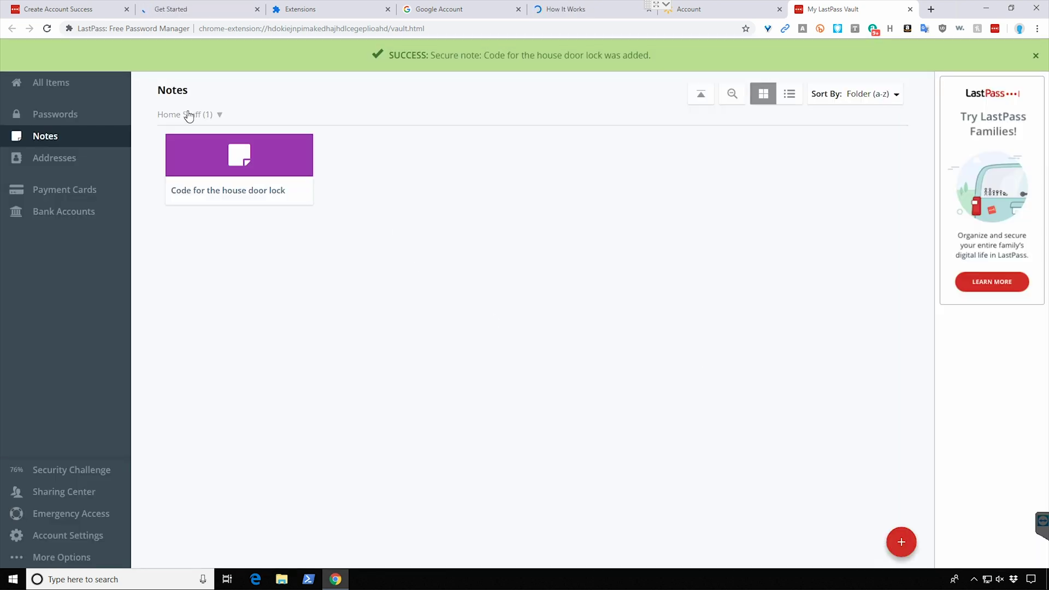
pyautogui.click(55, 164)
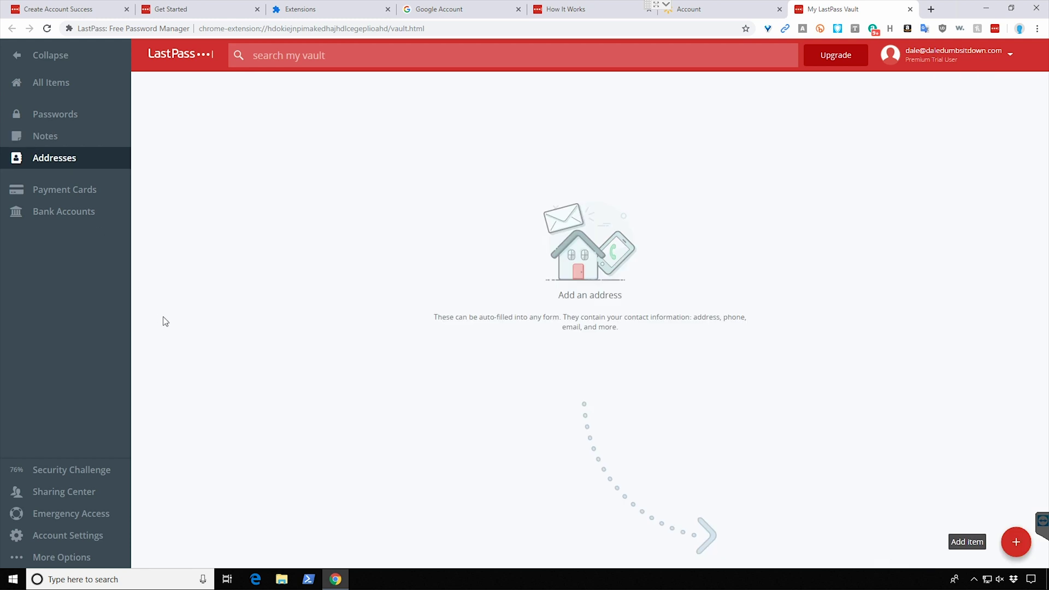
pyautogui.click(79, 197)
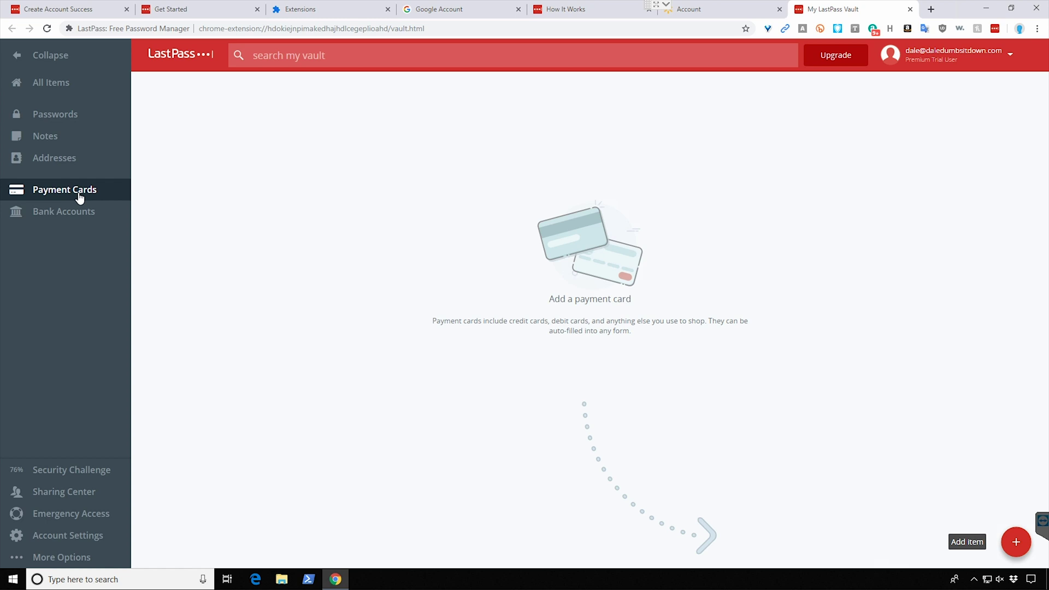
pyautogui.click(73, 211)
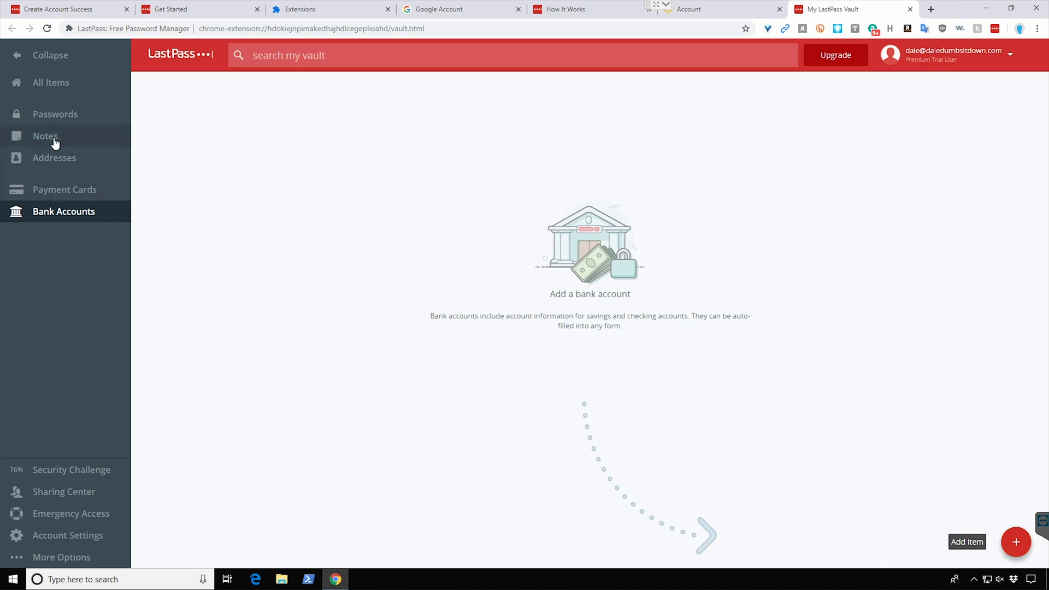
pyautogui.click(79, 142)
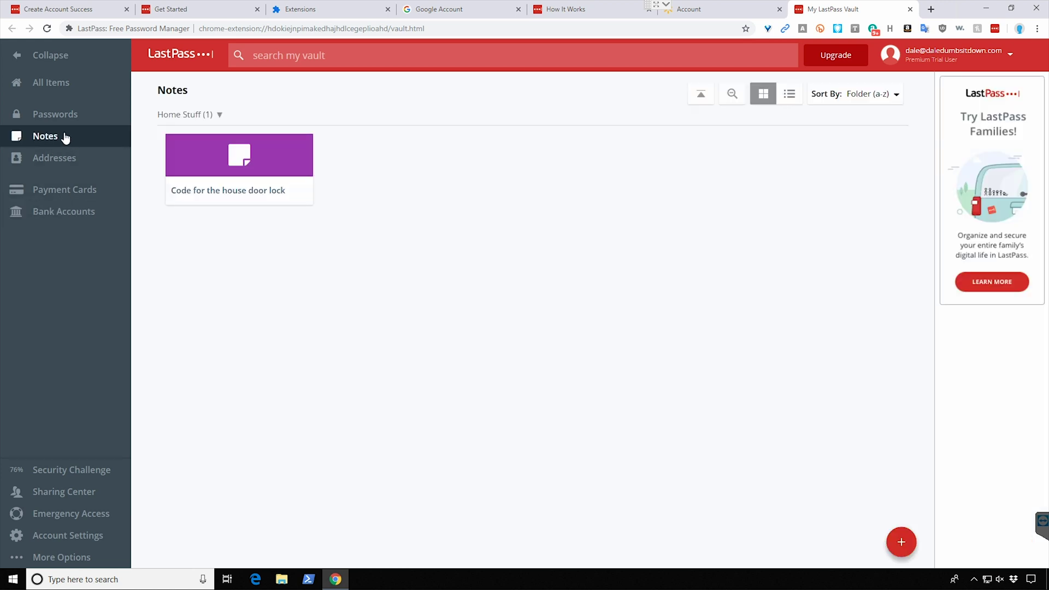
pyautogui.click(236, 197)
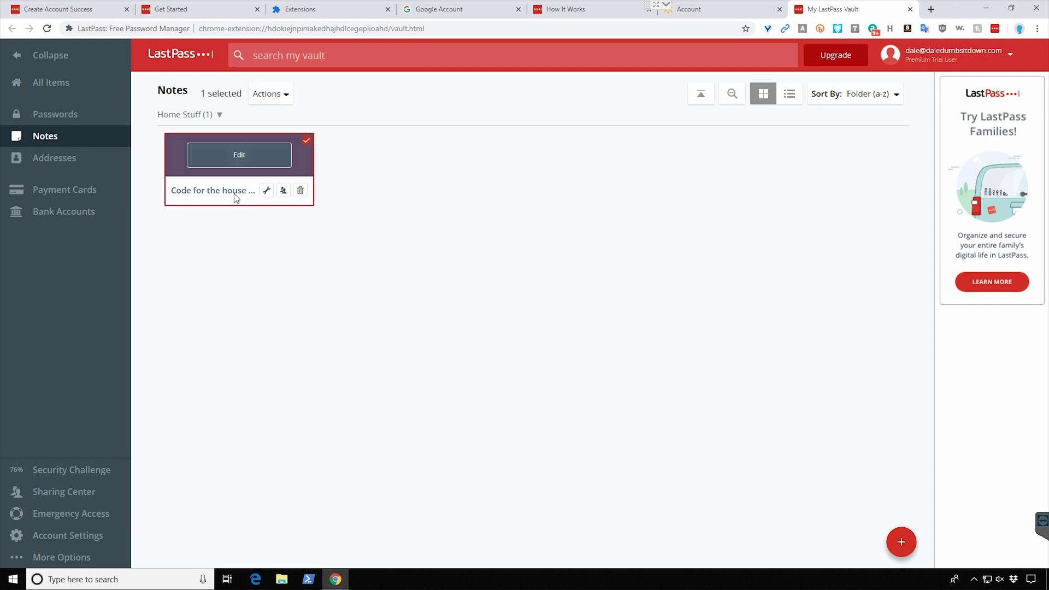
pyautogui.click(239, 159)
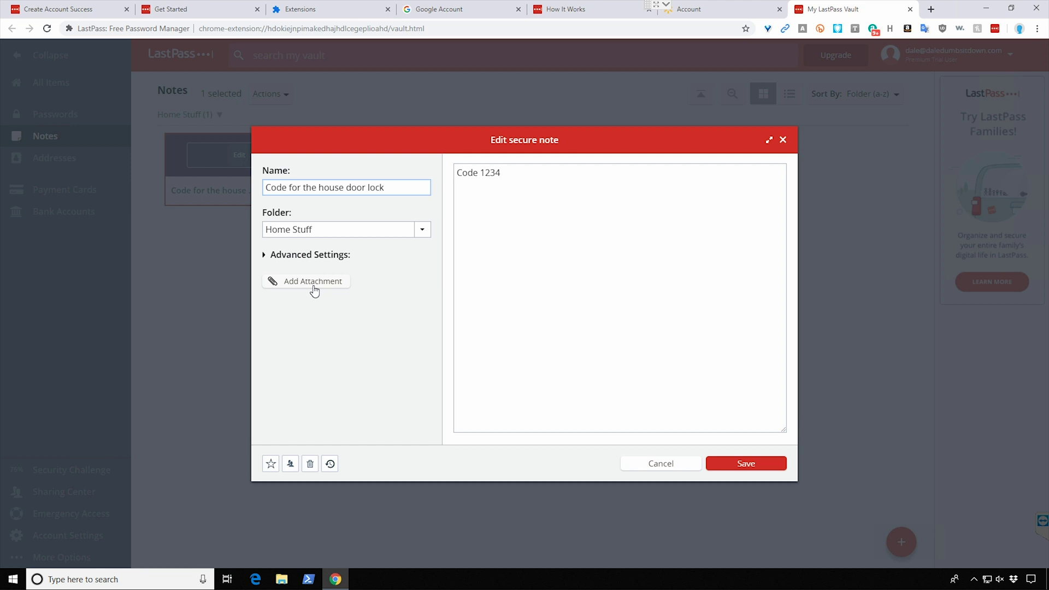
pyautogui.tripleClick(493, 171)
pyautogui.click(671, 465)
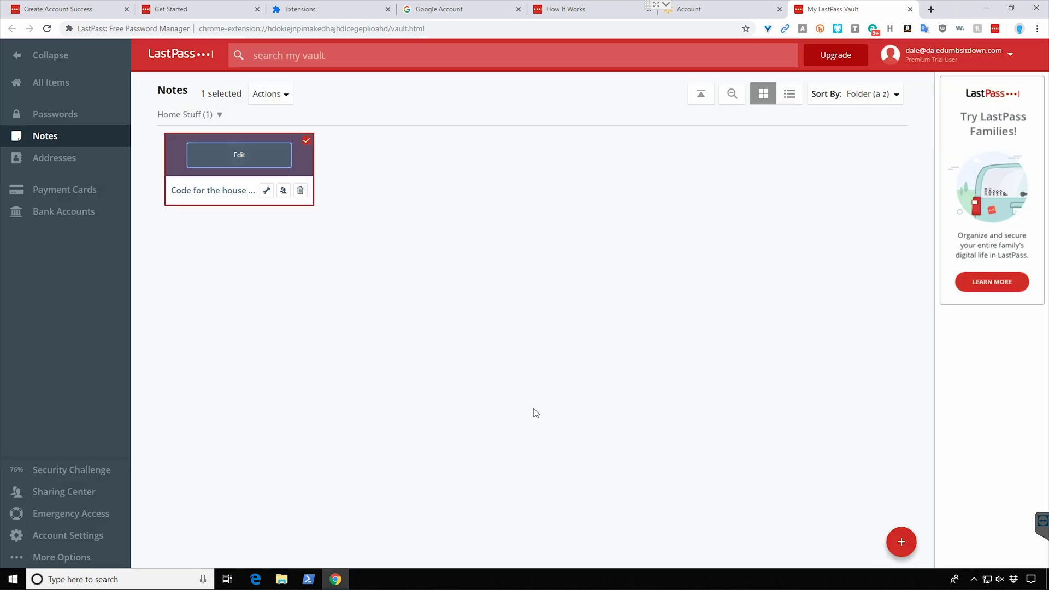
pyautogui.click(536, 414)
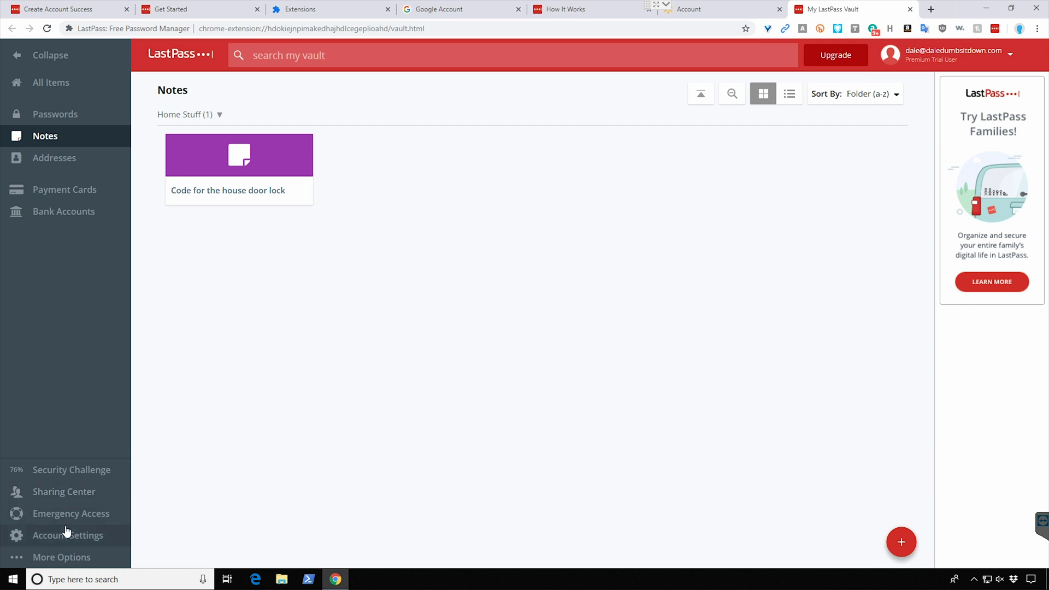
pyautogui.click(64, 557)
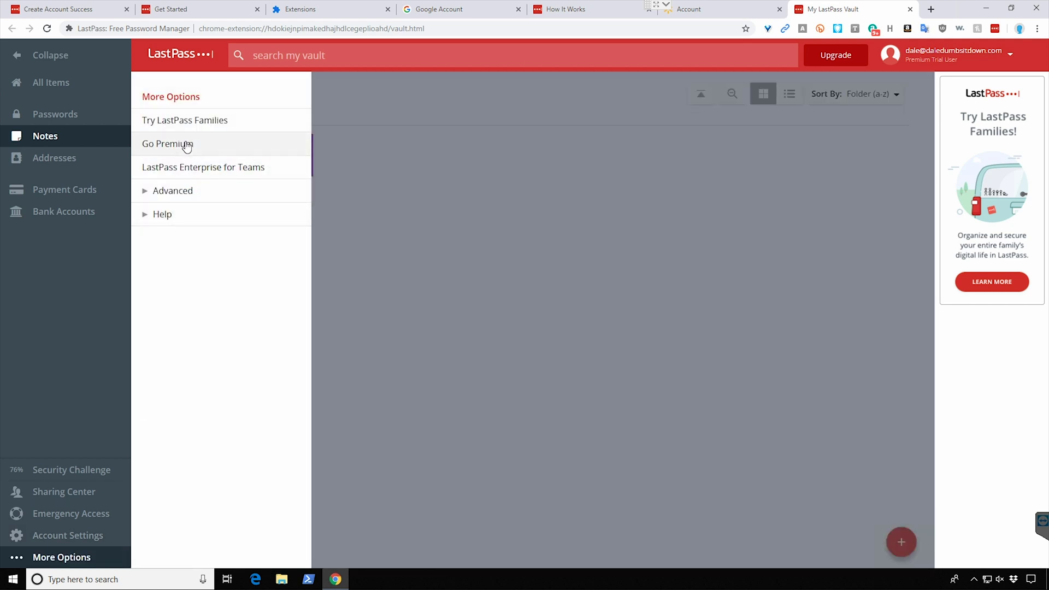
pyautogui.click(224, 131)
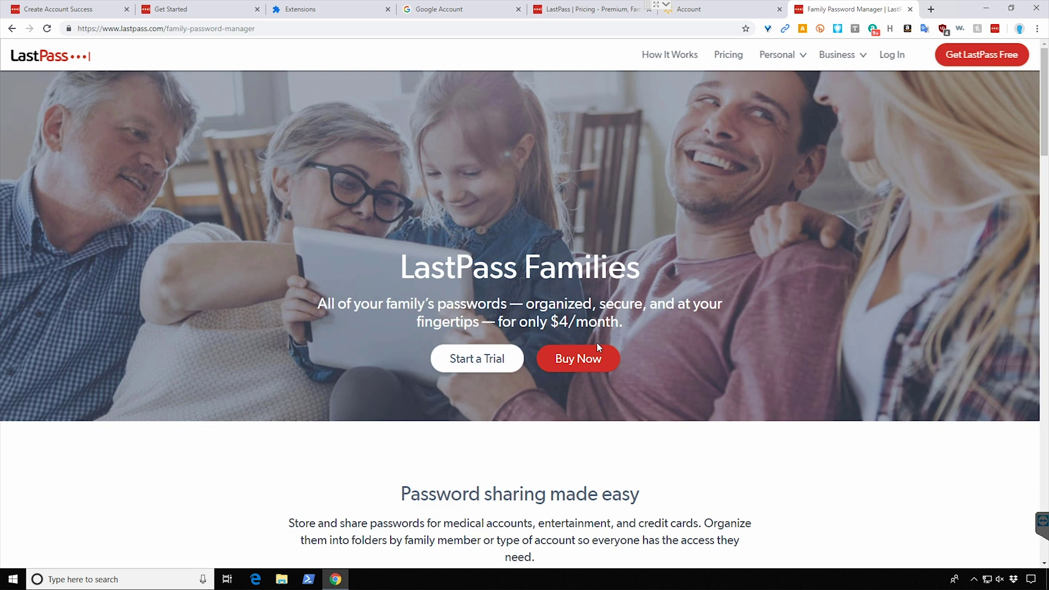
pyautogui.click(19, 35)
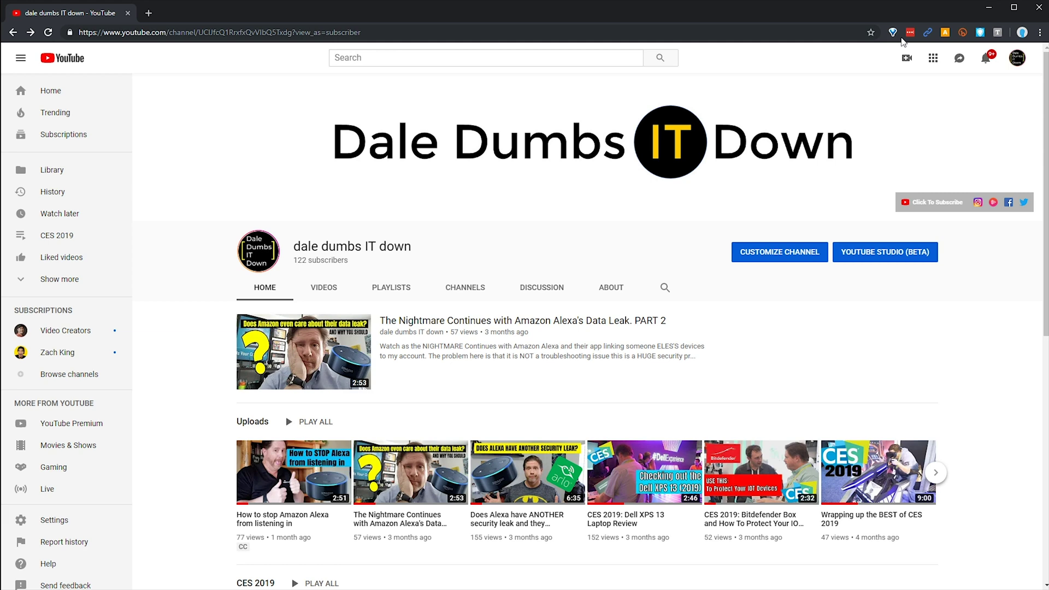
# Open My Vault, browse its folders, and search 'ins' to find the Instagram login
pyautogui.click(910, 35)
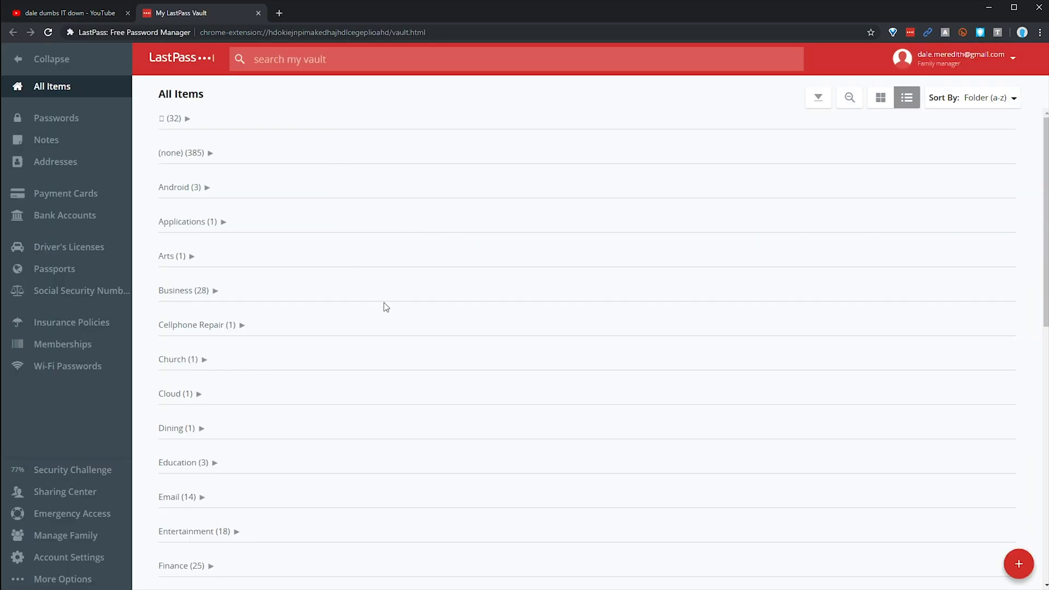
pyautogui.scroll(-3, 390, 311)
pyautogui.scroll(-2, 394, 313)
pyautogui.scroll(-5, 393, 312)
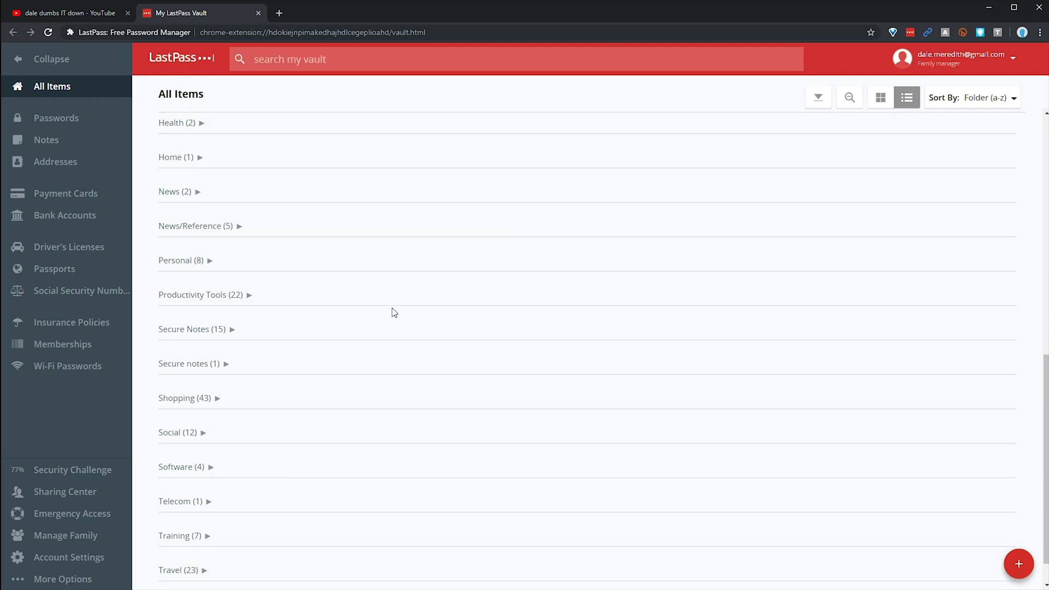
pyautogui.scroll(-1, 394, 313)
pyautogui.scroll(9, 393, 312)
pyautogui.scroll(2, 394, 311)
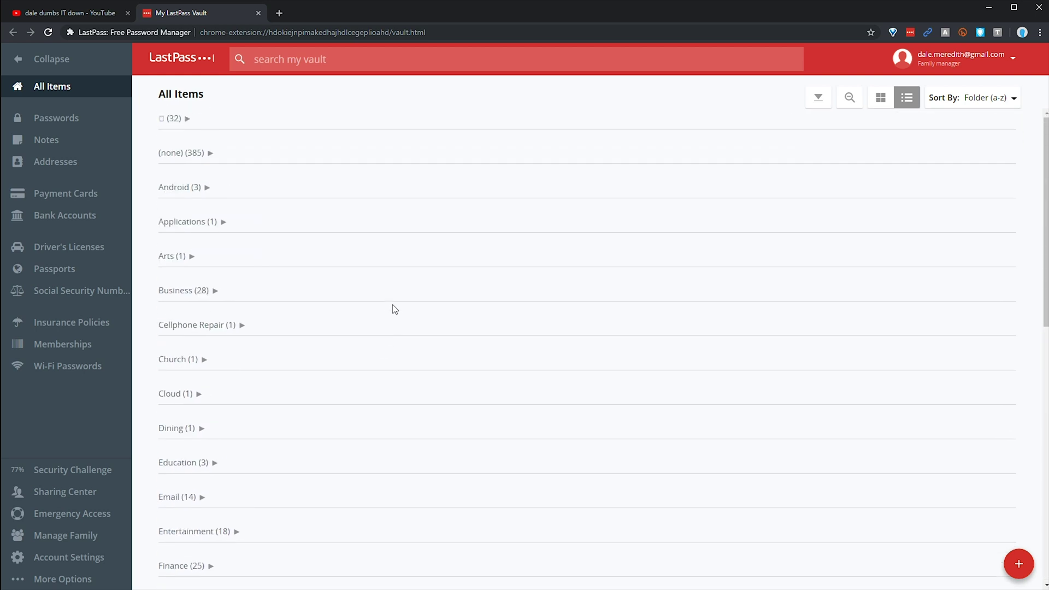
pyautogui.click(211, 155)
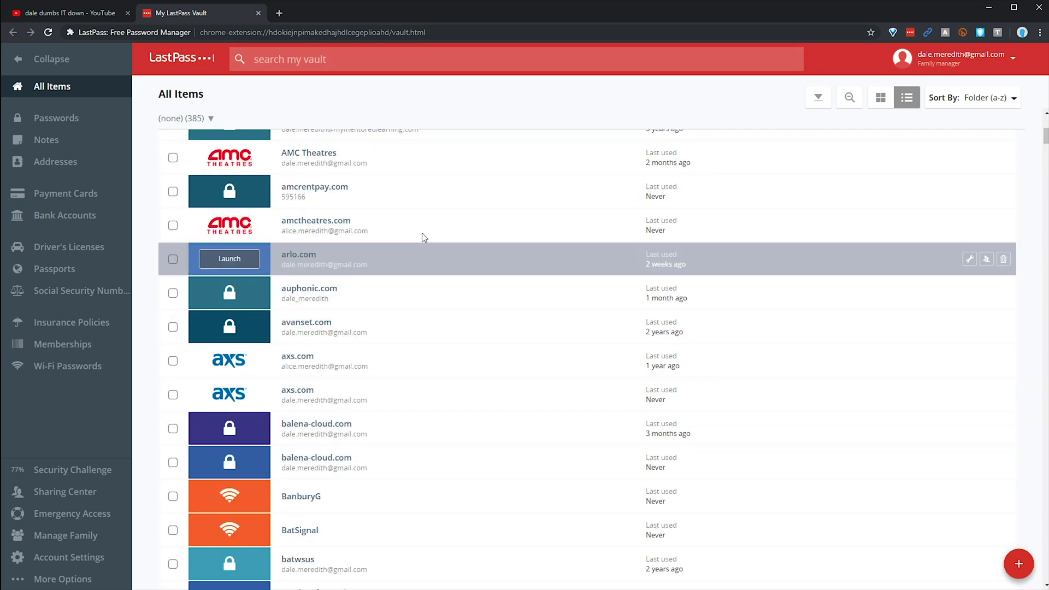
pyautogui.click(210, 118)
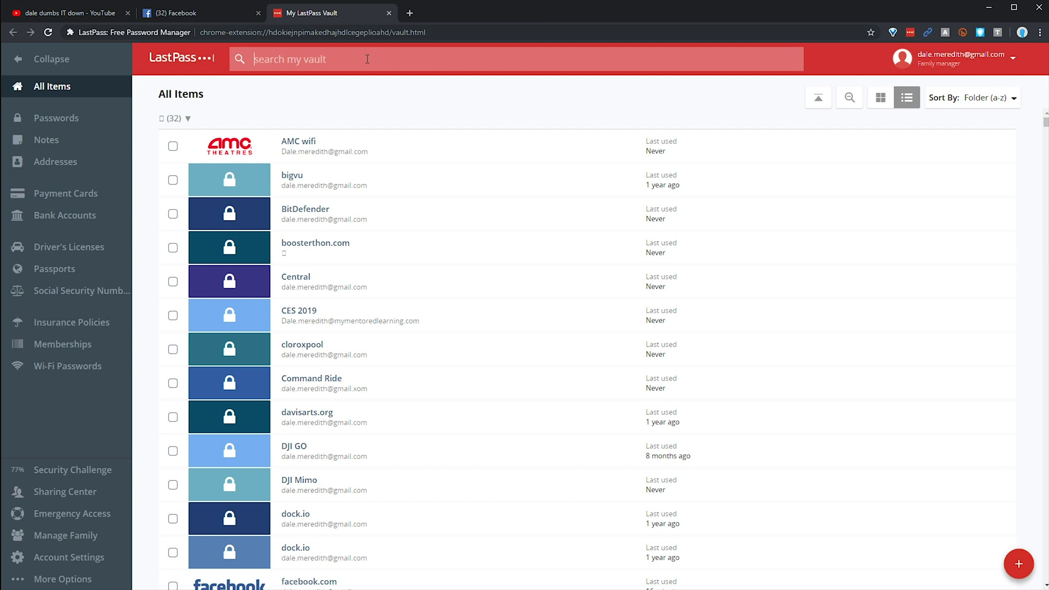
pyautogui.write('ins')
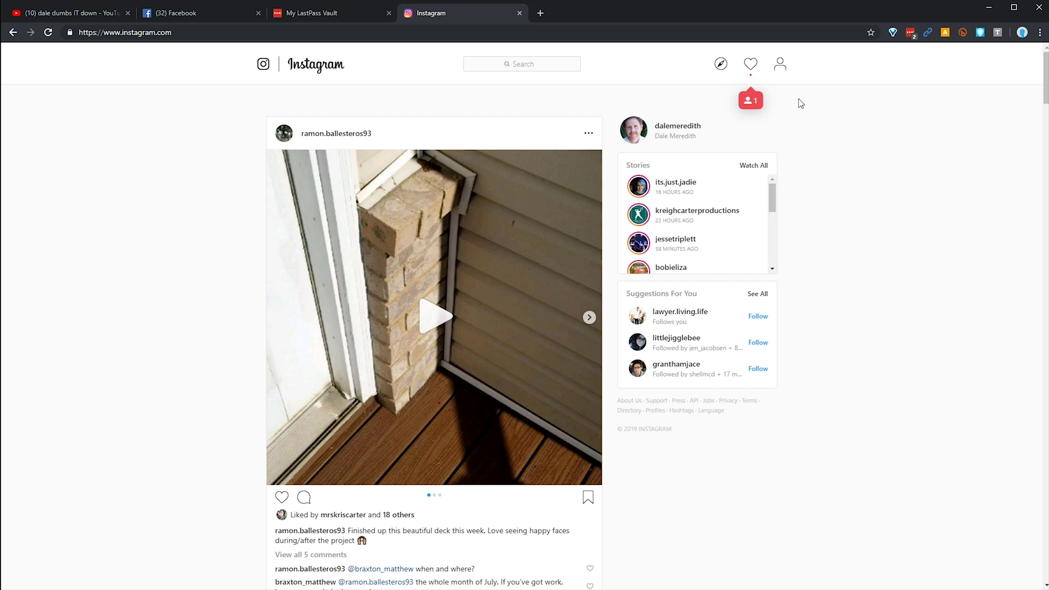
# Open Instagram's Change Password form via the profile's Edit Profile settings
pyautogui.click(781, 71)
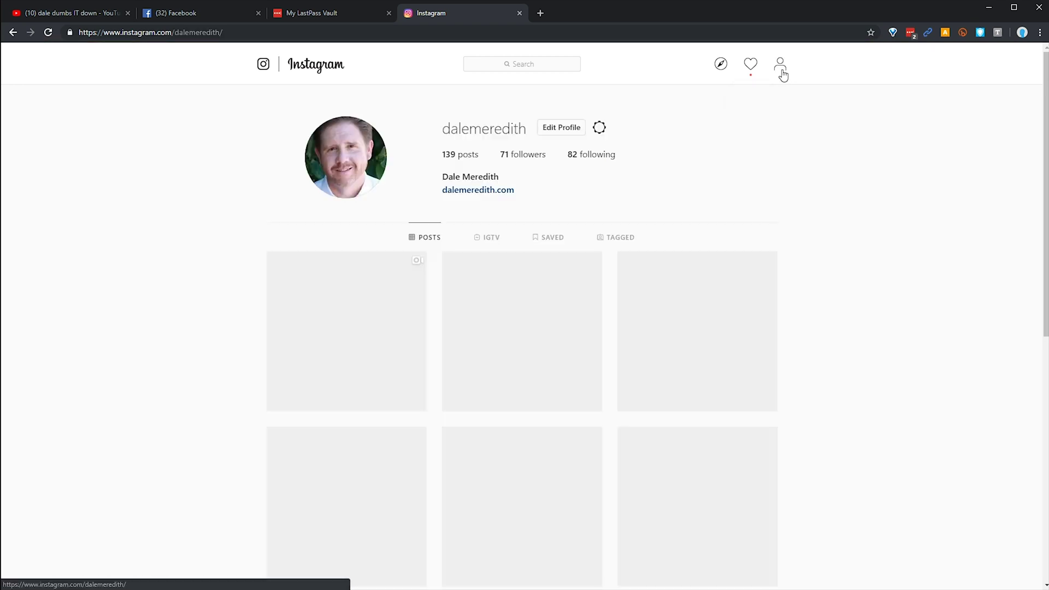
pyautogui.click(567, 130)
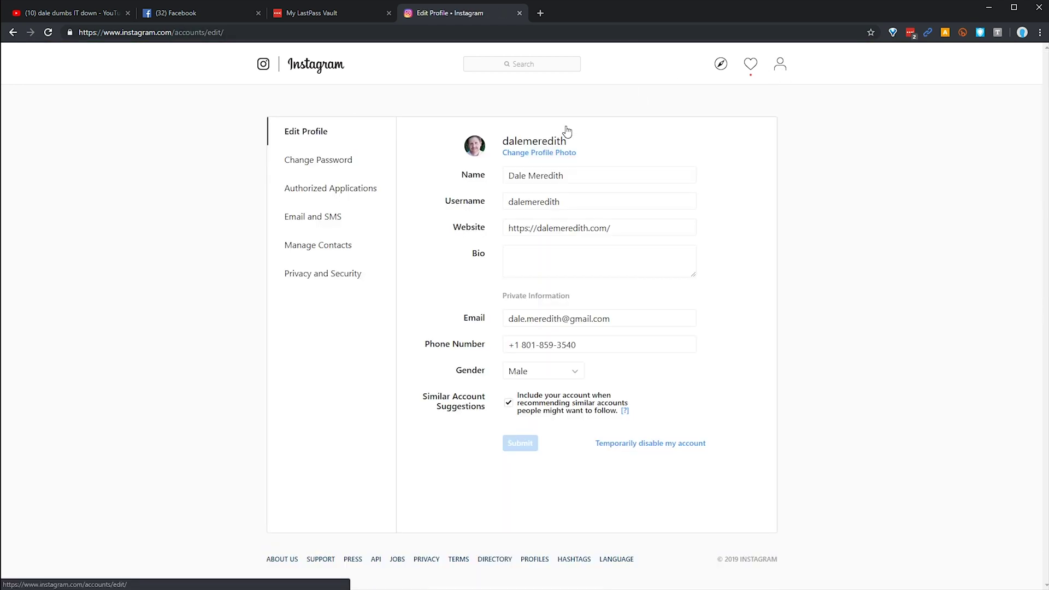
pyautogui.click(317, 167)
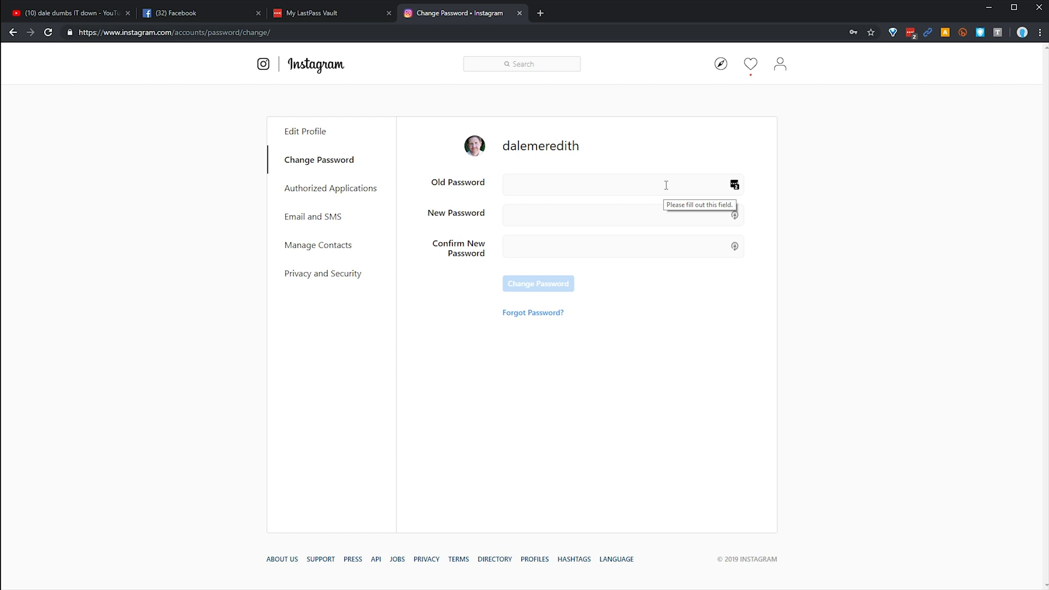
# Autofill Old Password from the saved instagram.com login and bring up LastPass's password generator
pyautogui.click(735, 185)
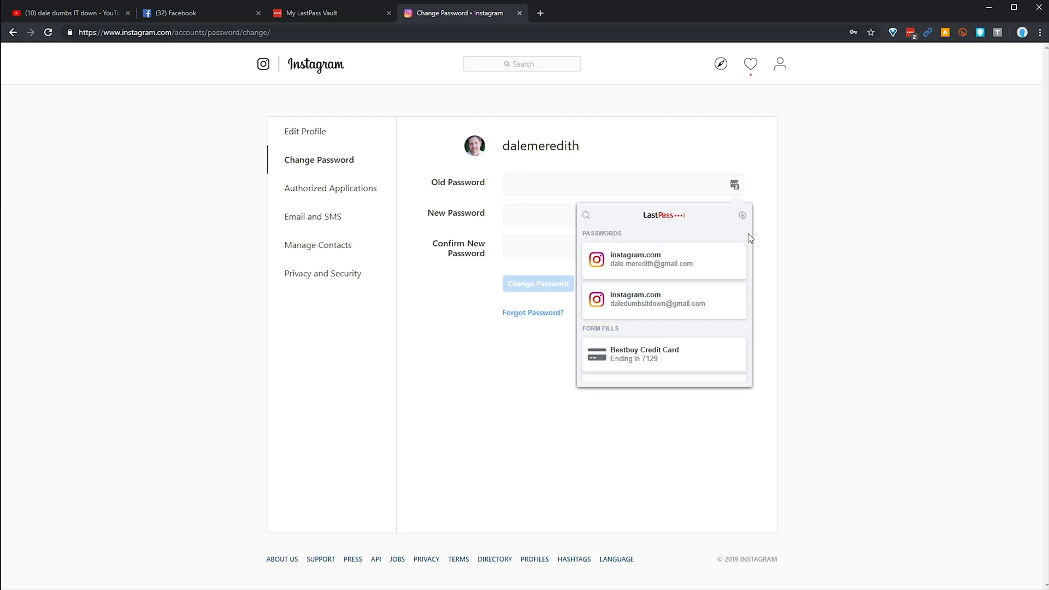
pyautogui.moveTo(664, 259)
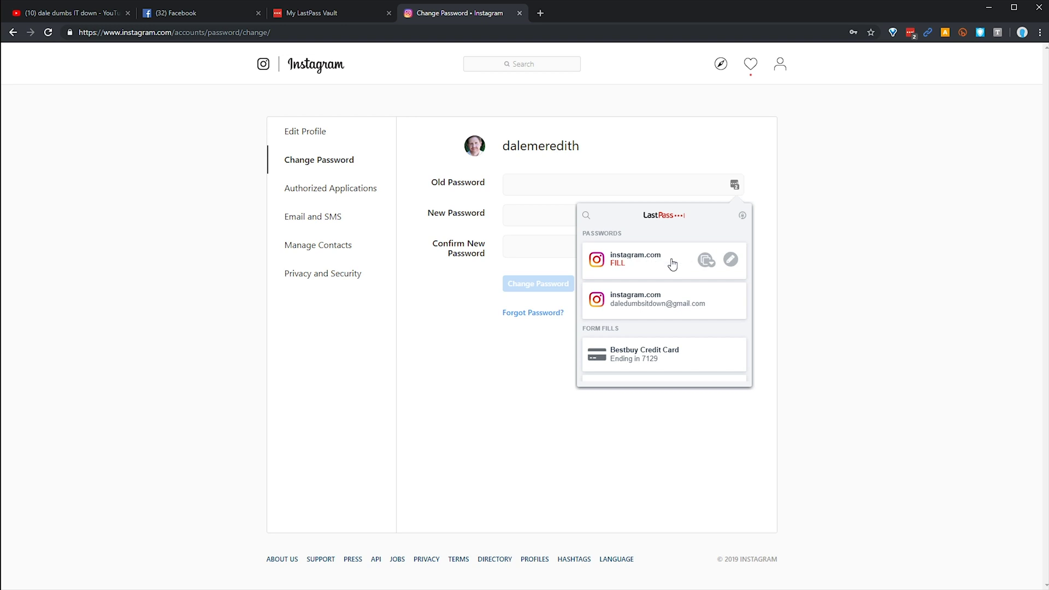
pyautogui.click(672, 265)
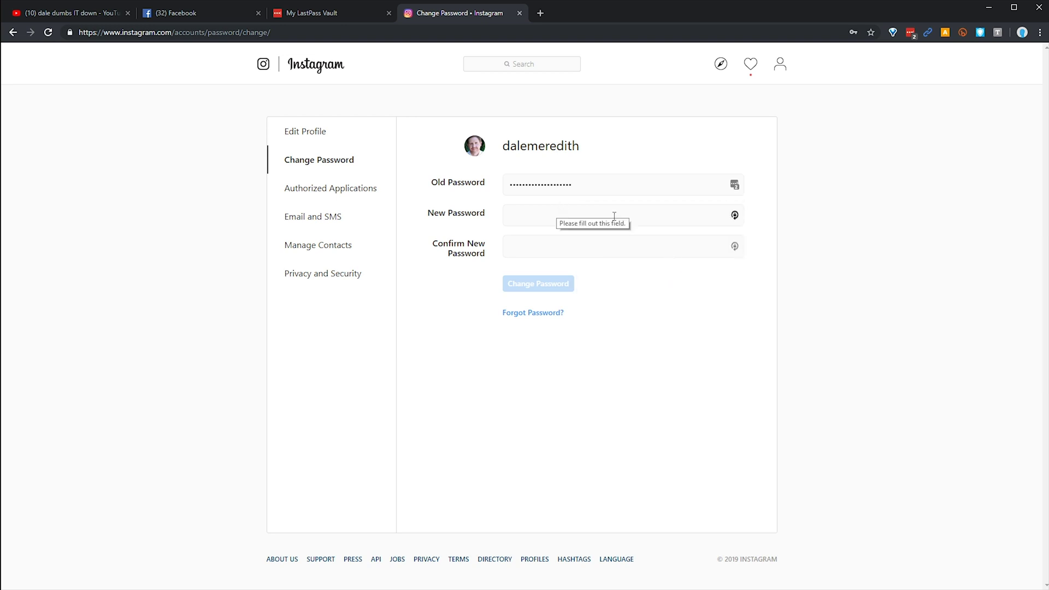
pyautogui.click(735, 215)
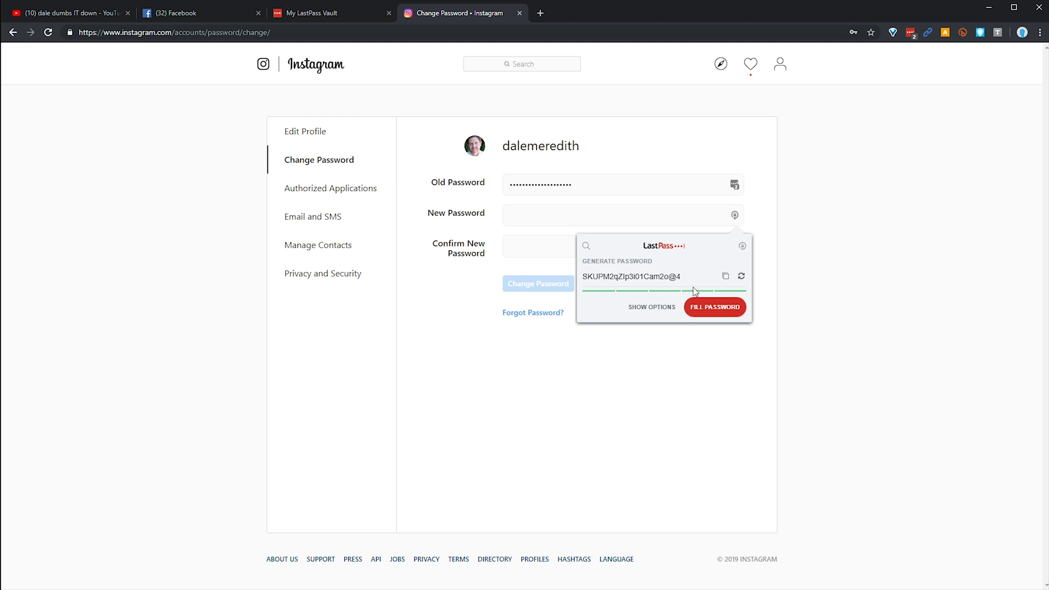
# Generate a 19-character password, regenerate it twice, and fill both new-password fields
pyautogui.click(657, 308)
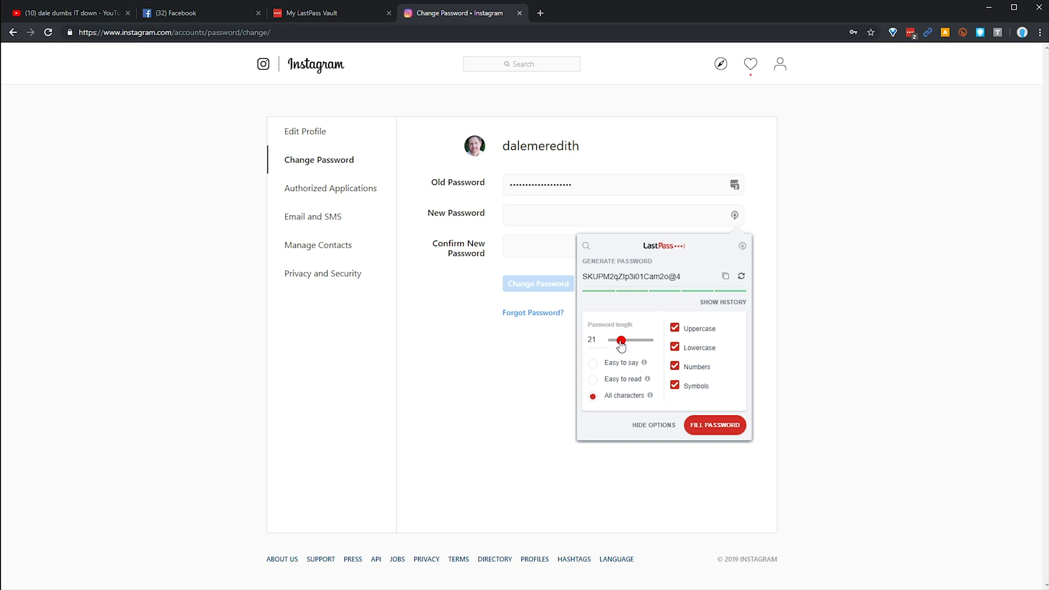
pyautogui.moveTo(622, 340); pyautogui.dragTo(621, 342)
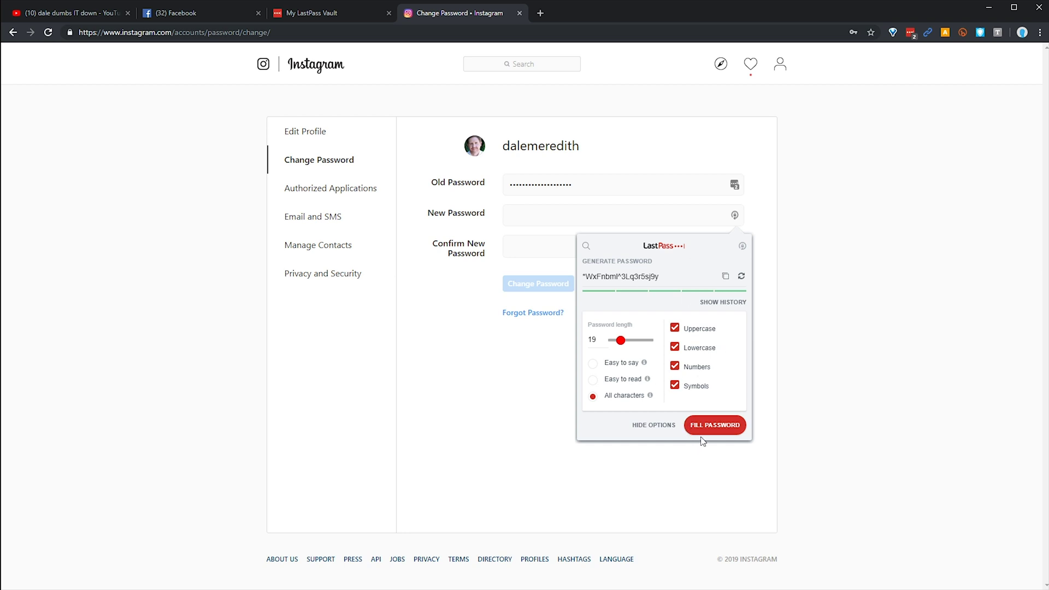
pyautogui.click(741, 279)
pyautogui.click(741, 278)
pyautogui.click(722, 427)
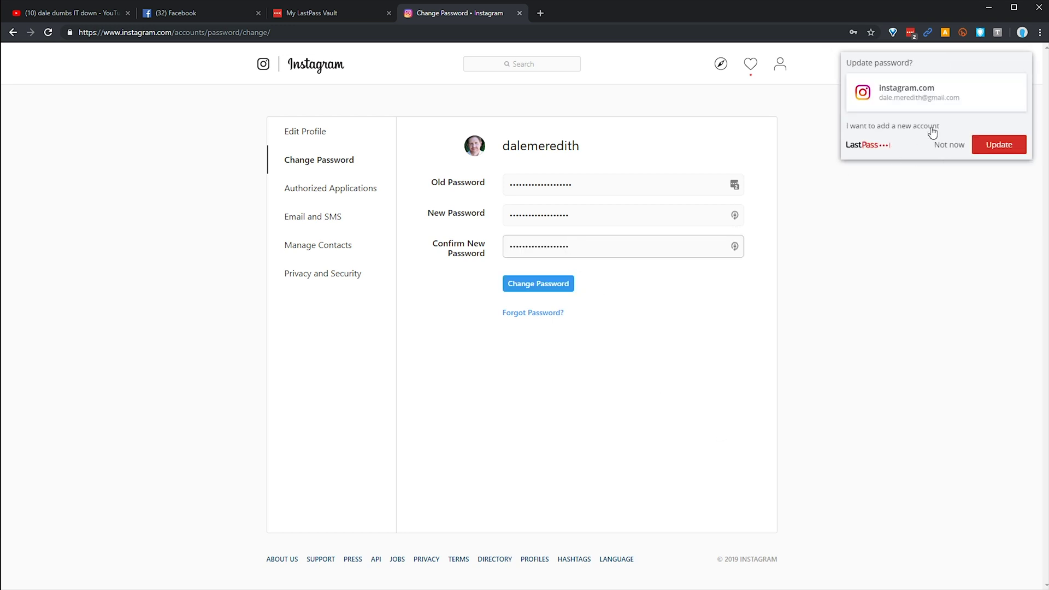
pyautogui.moveTo(910, 93)
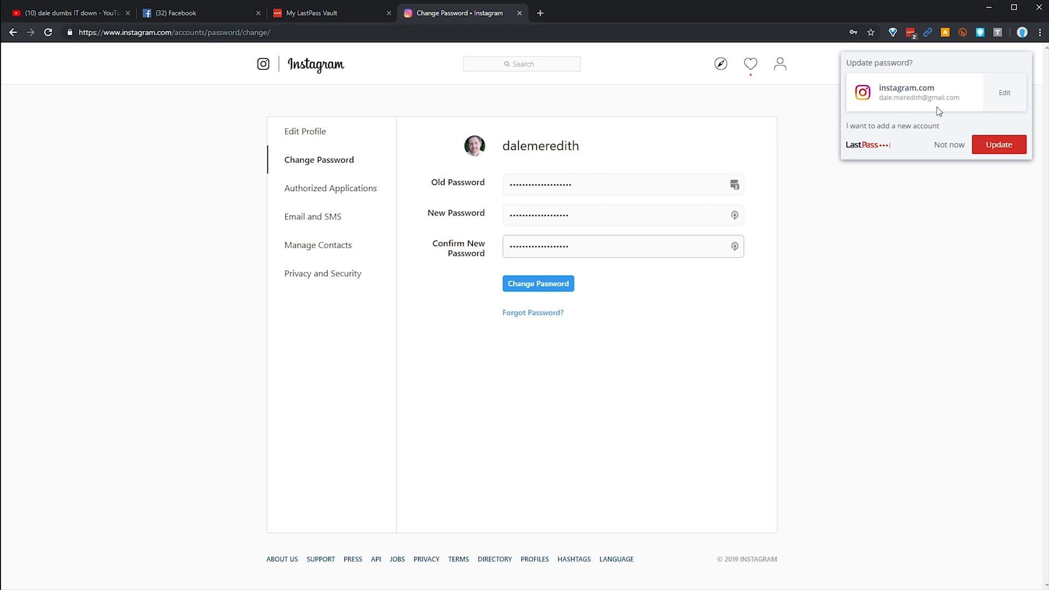
# Update the saved LastPass login, submit Instagram's password change, and dismiss the repeat prompt
pyautogui.click(983, 145)
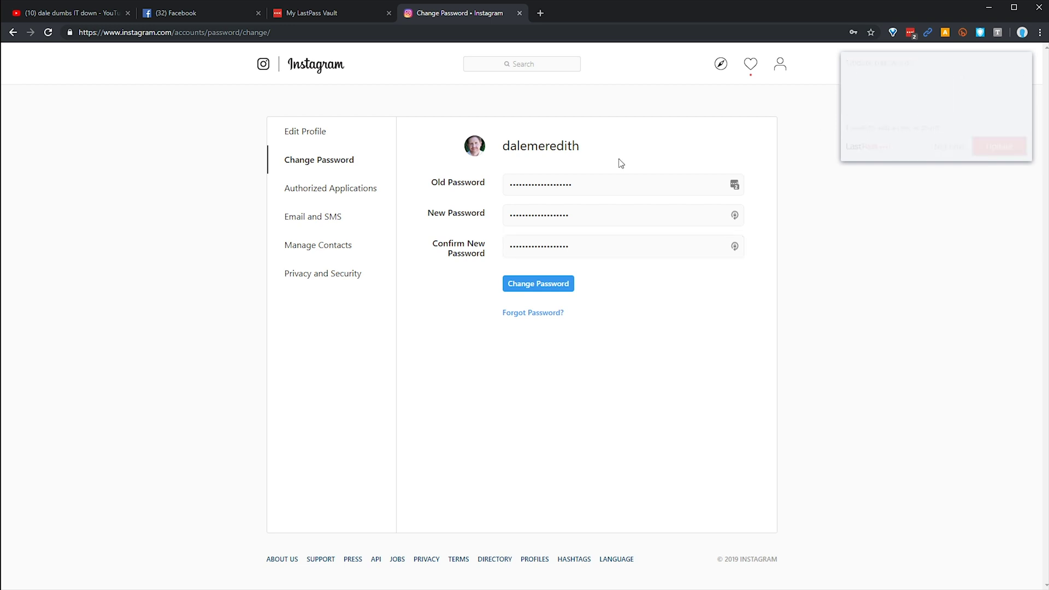
pyautogui.click(535, 288)
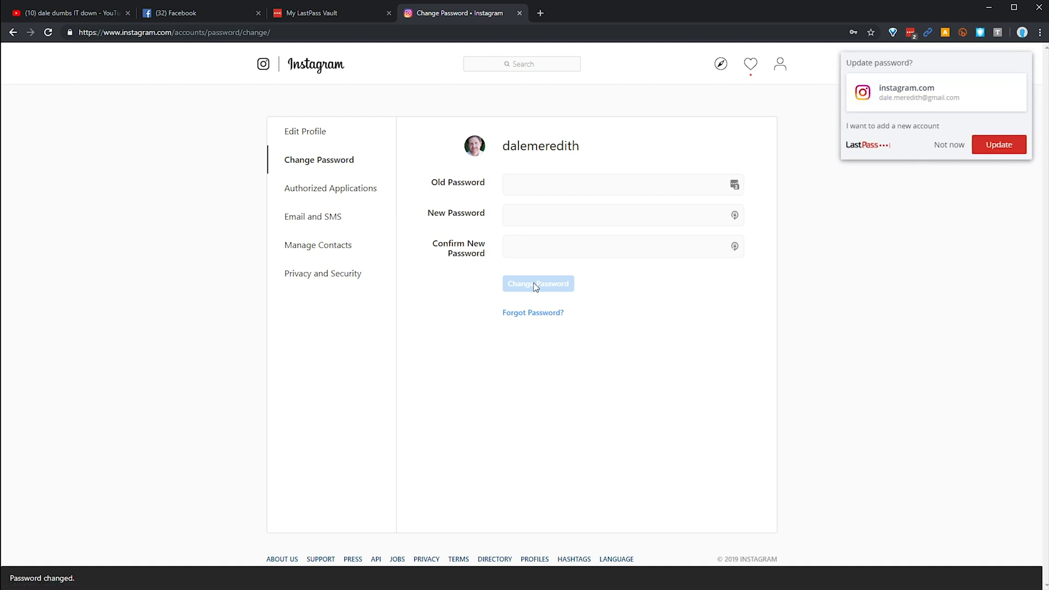
pyautogui.click(999, 146)
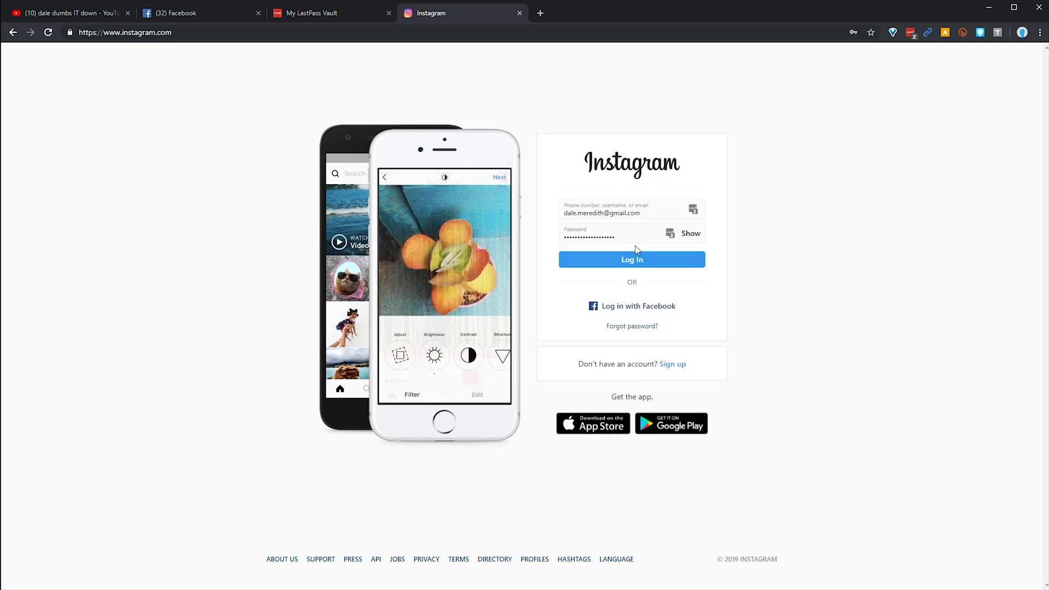
pyautogui.click(636, 267)
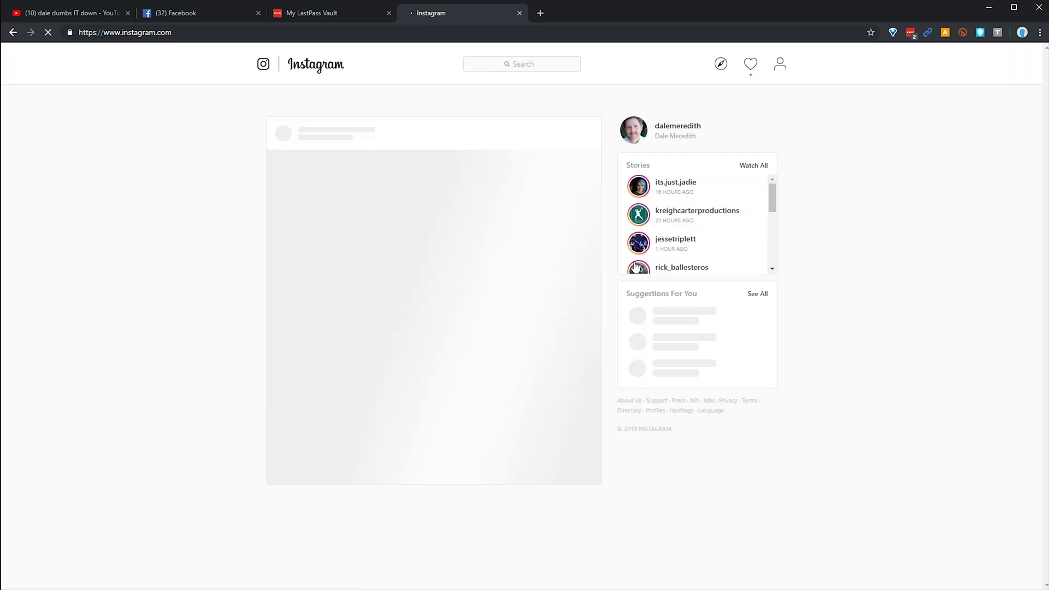